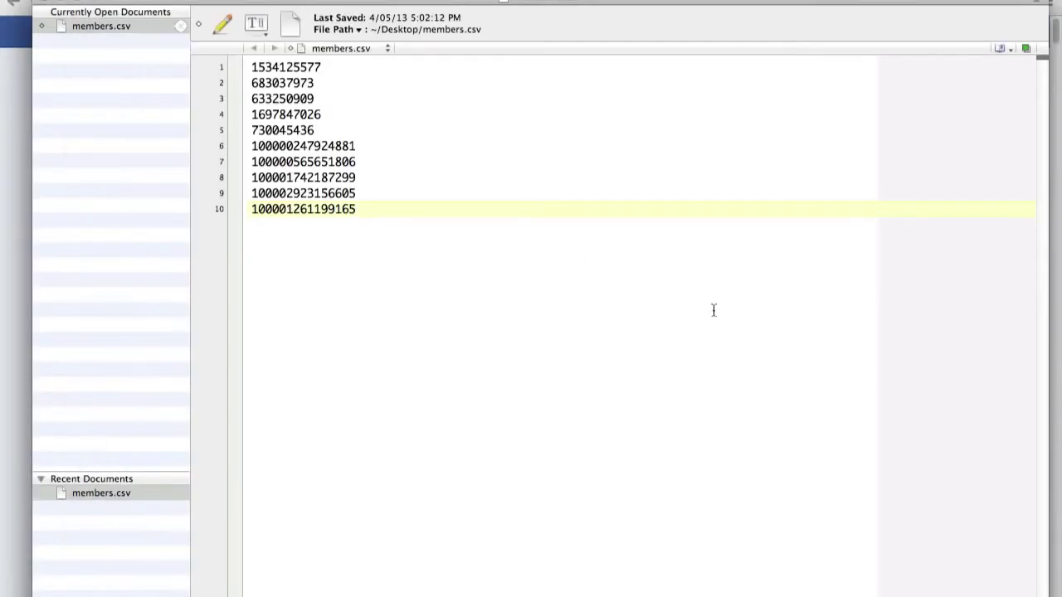
Review the ten Facebook user IDs listed in members.csv in TextWrangler.
{"action": "left_click", "coordinate": [648, 200]}
{"action": "mouse_move", "coordinate": [253, 67]}
{"action": "left_mouse_down"}
{"action": "mouse_move", "coordinate": [389, 134]}
{"action": "mouse_move", "coordinate": [473, 209]}
{"action": "left_mouse_up"}
{"action": "left_click", "coordinate": [621, 235]}
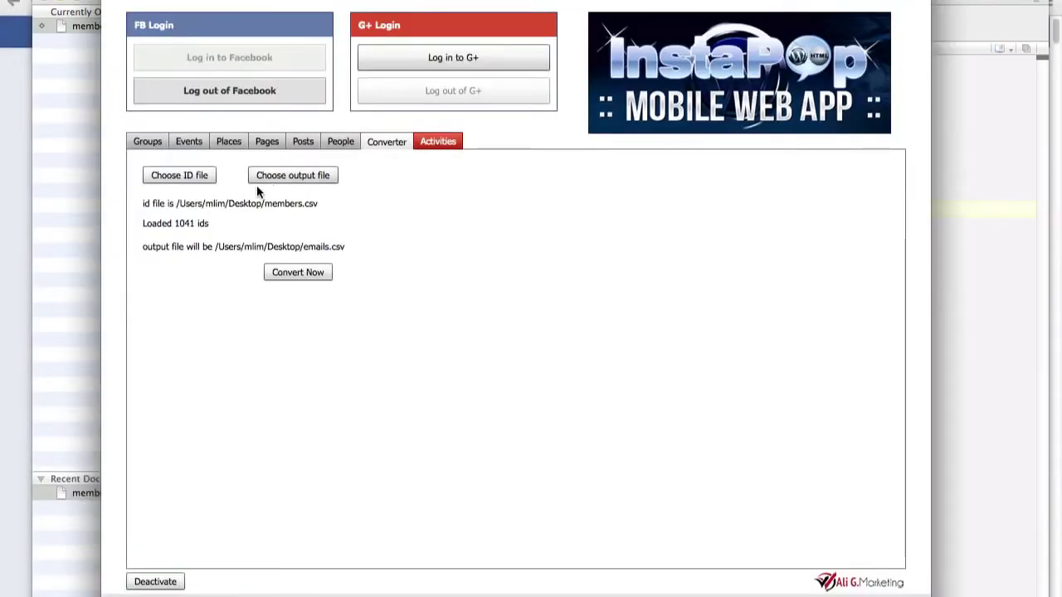
Load members.csv from the Desktop as the ID file, giving 10 IDs loaded.
{"action": "left_click", "coordinate": [192, 176]}
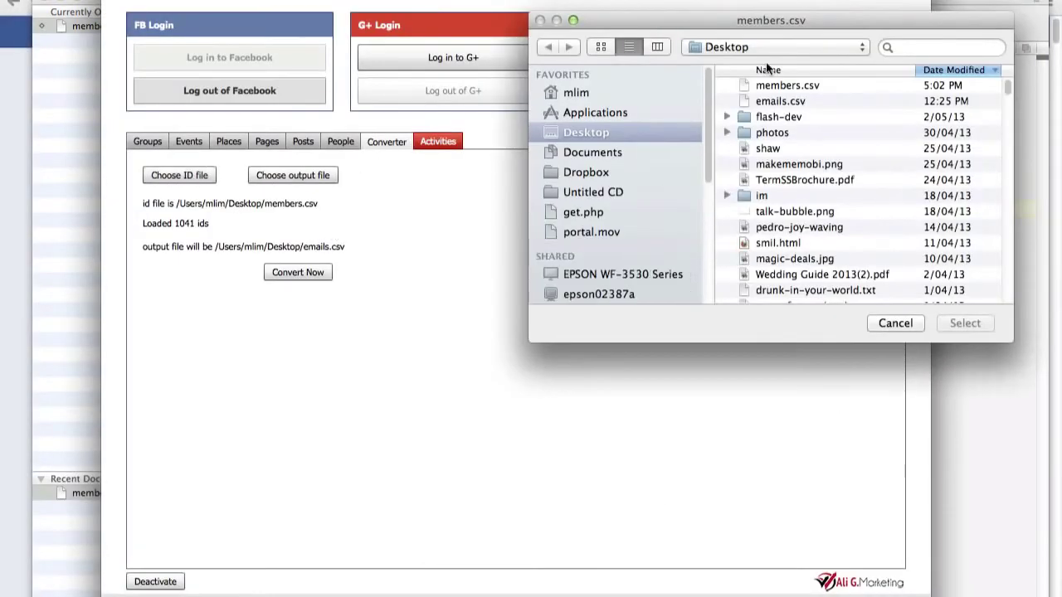
{"action": "mouse_move", "coordinate": [781, 25]}
{"action": "left_mouse_down"}
{"action": "mouse_move", "coordinate": [369, 151]}
{"action": "mouse_move", "coordinate": [479, 144]}
{"action": "left_mouse_up"}
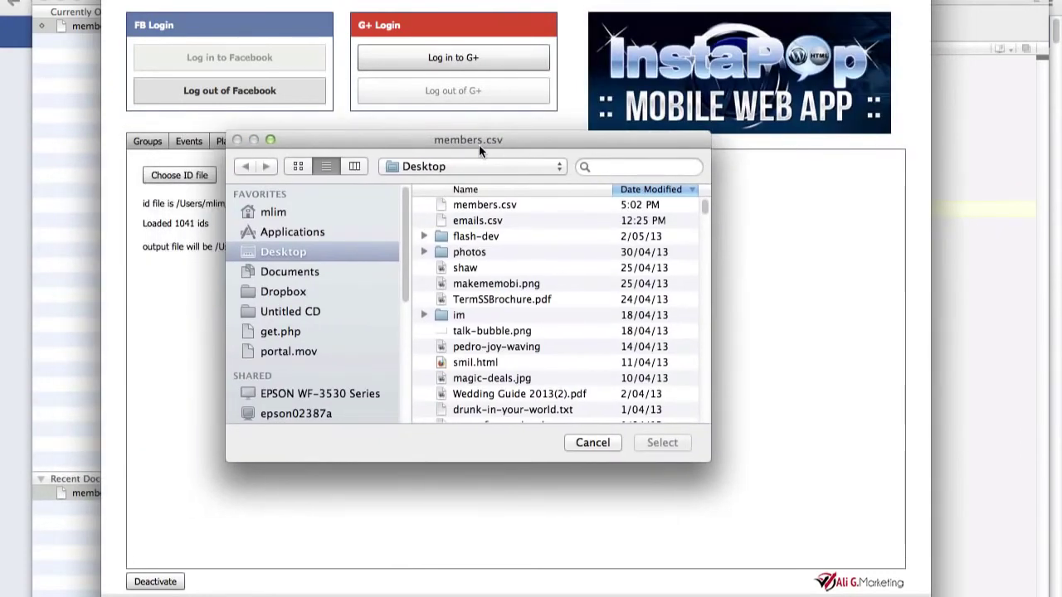
{"action": "double_click", "coordinate": [485, 203]}
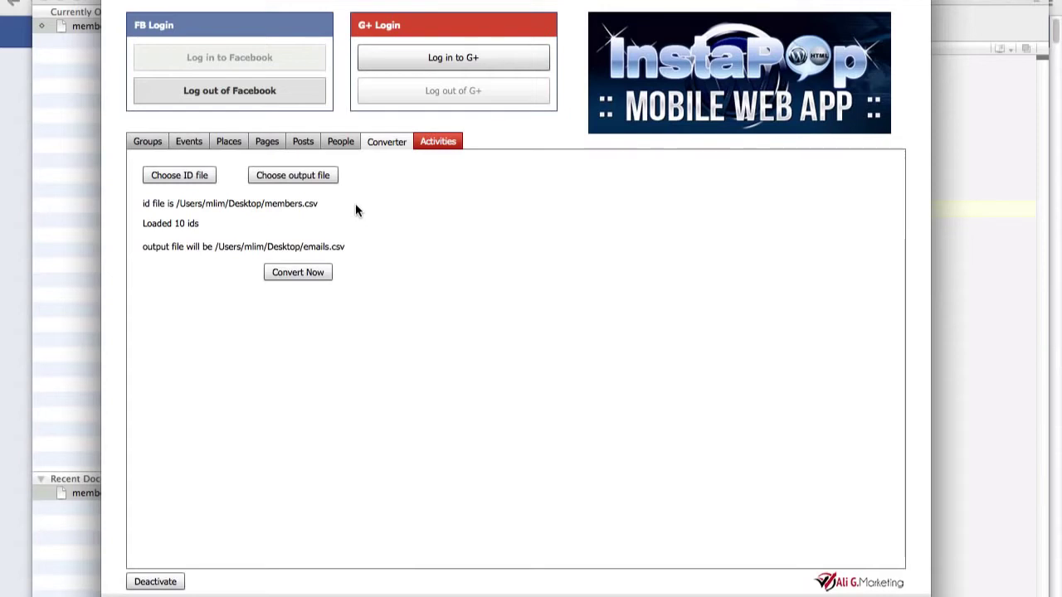
Save output as emails.csv on the Desktop, replacing the existing file.
{"action": "left_click", "coordinate": [293, 175]}
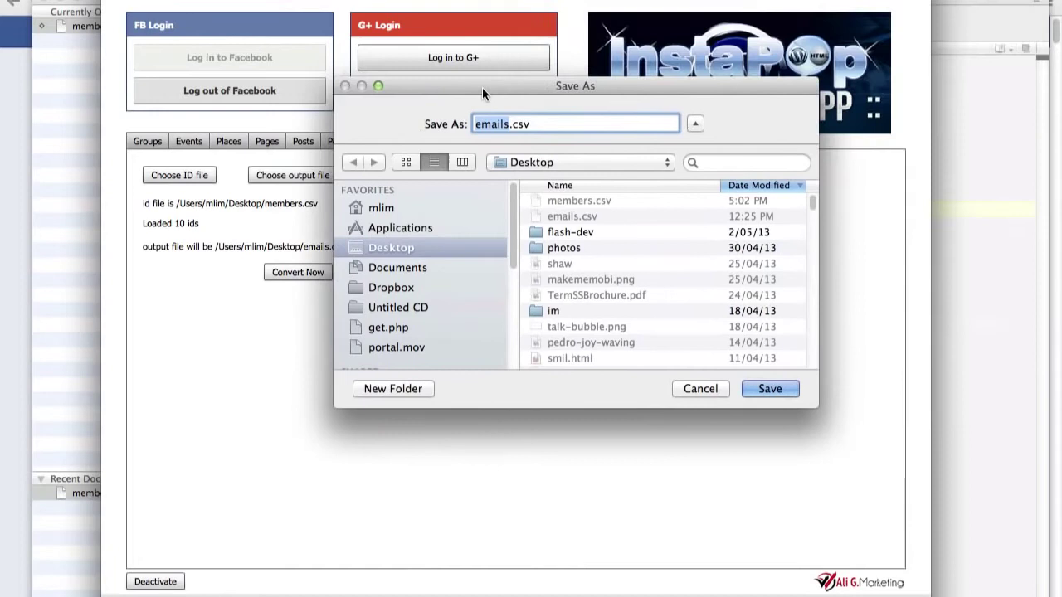
{"action": "left_click_drag", "start_coordinate": [677, 22], "coordinate": [506, 83]}
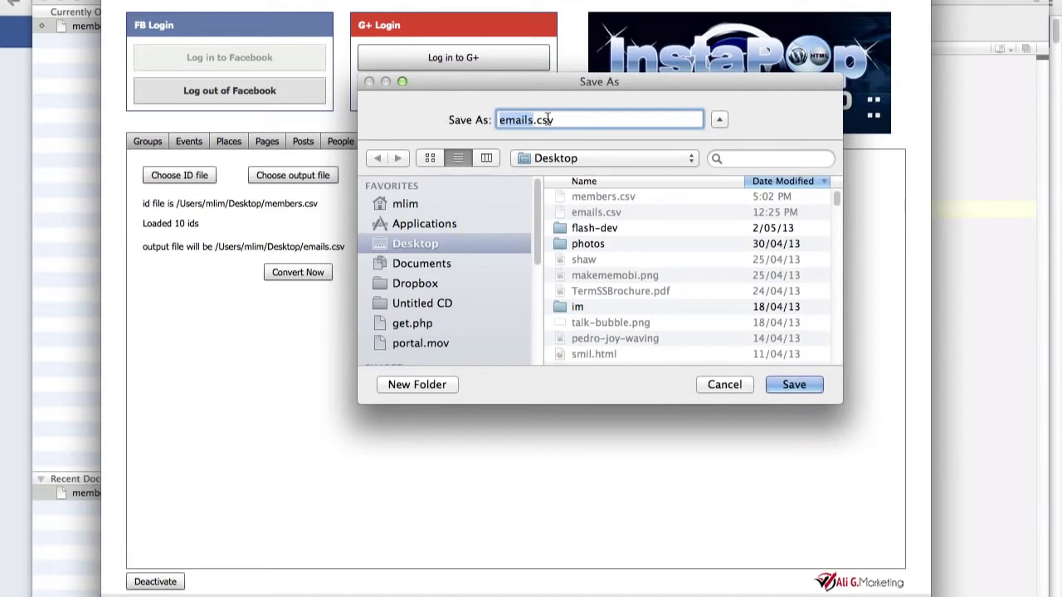
{"action": "left_click", "coordinate": [800, 385]}
{"action": "left_click", "coordinate": [723, 190]}
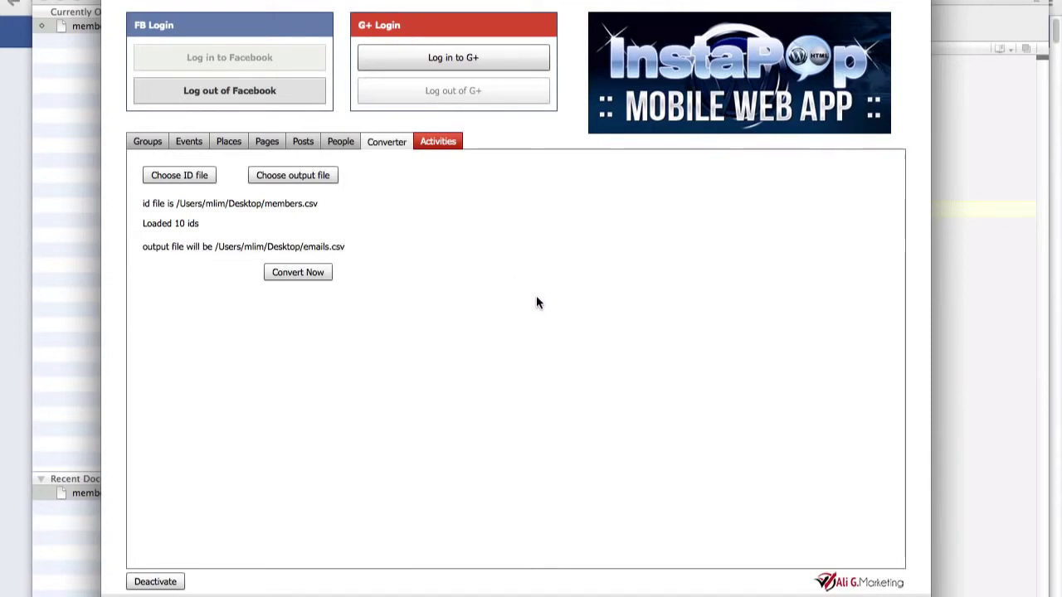
Convert the 10 IDs and open the resulting emails.csv in TextWrangler.
{"action": "left_click", "coordinate": [317, 270]}
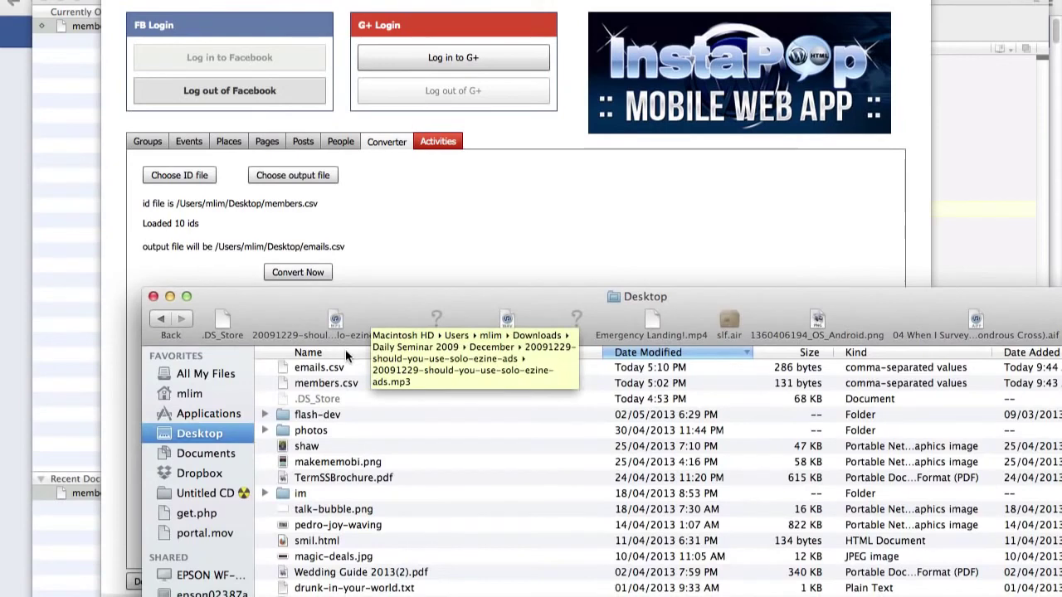
{"action": "right_click", "coordinate": [332, 367]}
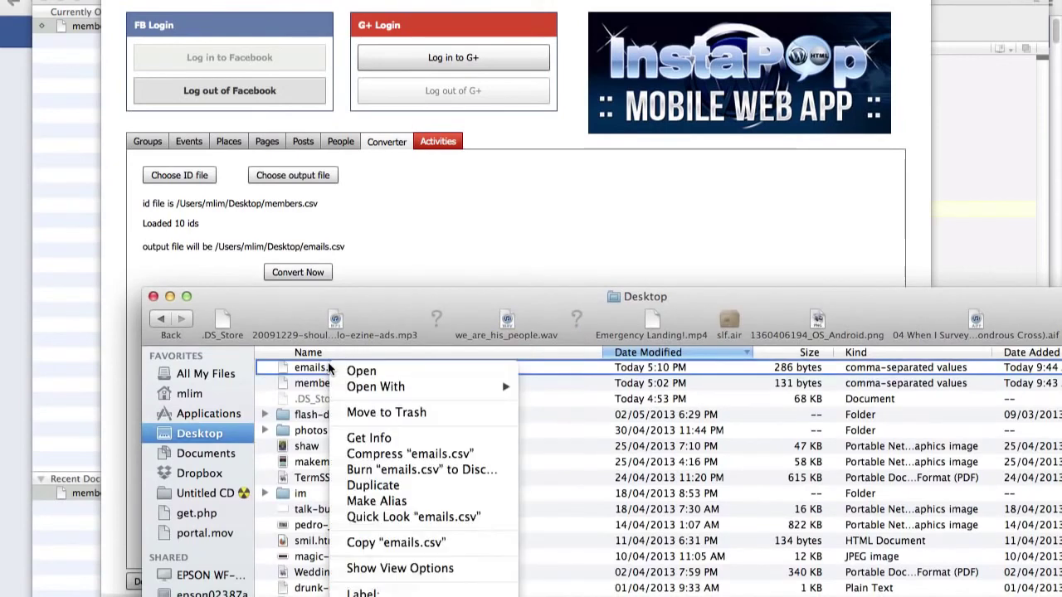
{"action": "mouse_move", "coordinate": [376, 386]}
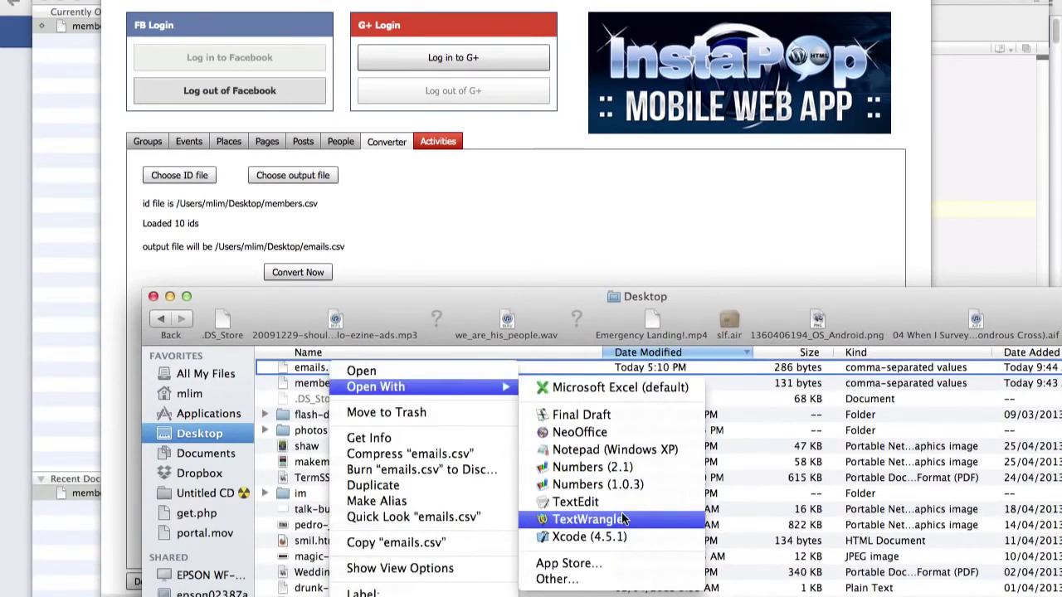
{"action": "left_click", "coordinate": [614, 521]}
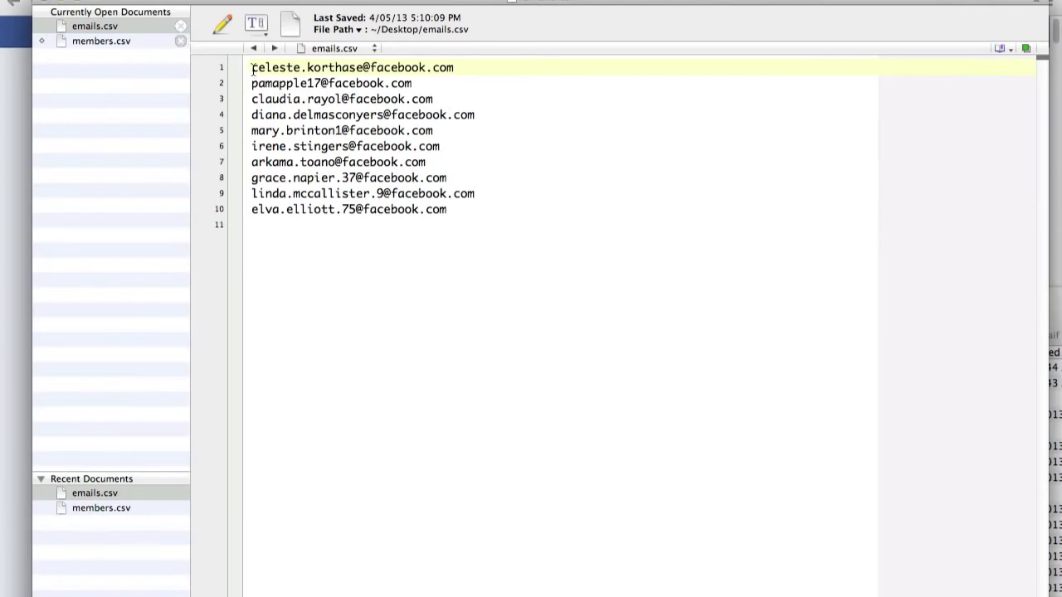
{"action": "mouse_move", "coordinate": [252, 68]}
{"action": "left_mouse_down"}
{"action": "mouse_move", "coordinate": [299, 83]}
{"action": "mouse_move", "coordinate": [464, 218]}
{"action": "left_mouse_up"}
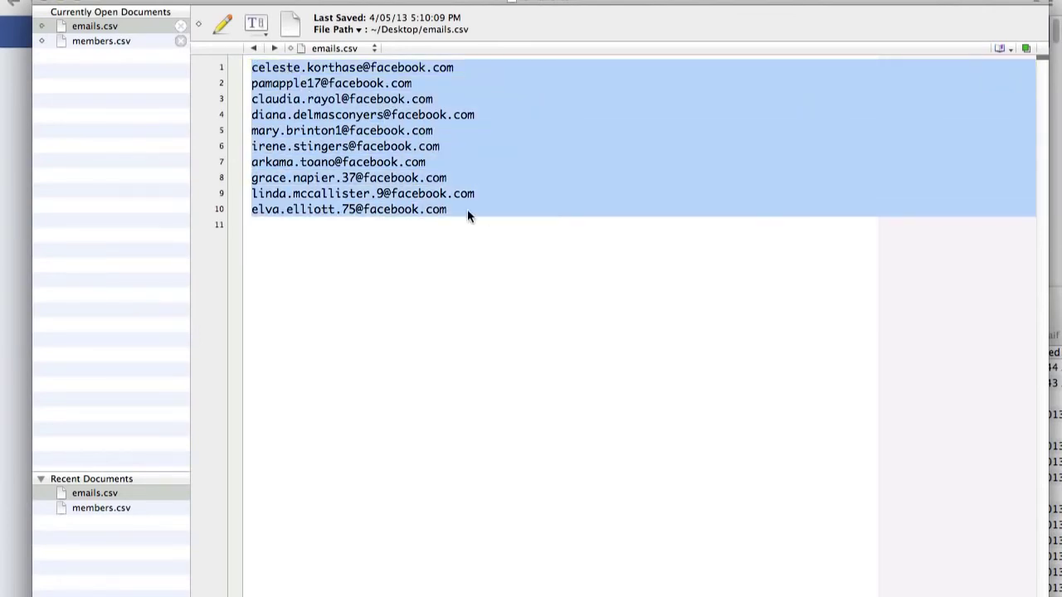
{"action": "left_click", "coordinate": [377, 213]}
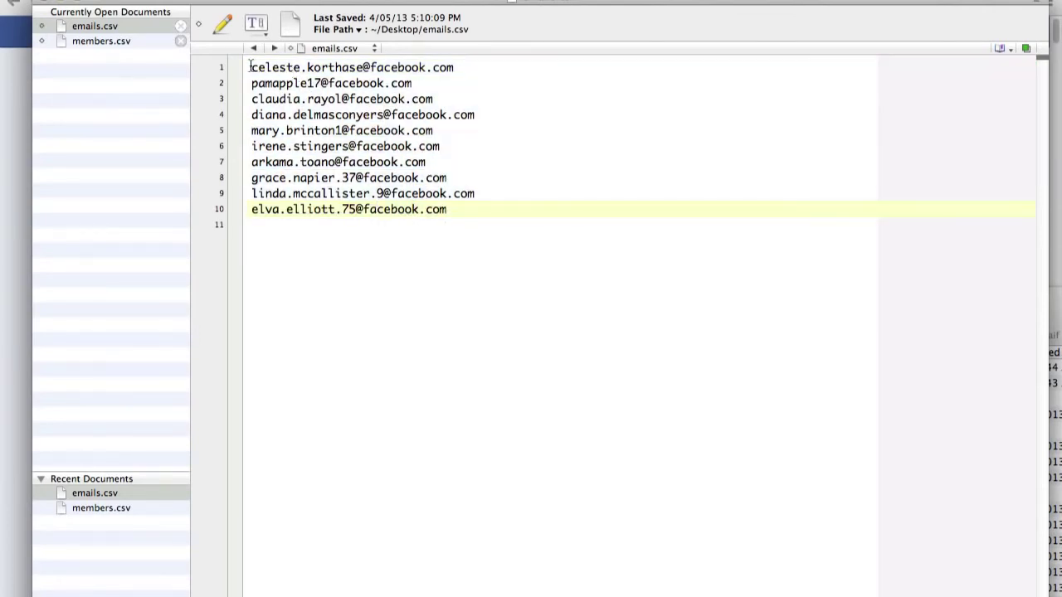
{"action": "mouse_move", "coordinate": [252, 67]}
{"action": "left_mouse_down"}
{"action": "mouse_move", "coordinate": [387, 99]}
{"action": "mouse_move", "coordinate": [571, 203]}
{"action": "left_mouse_up"}
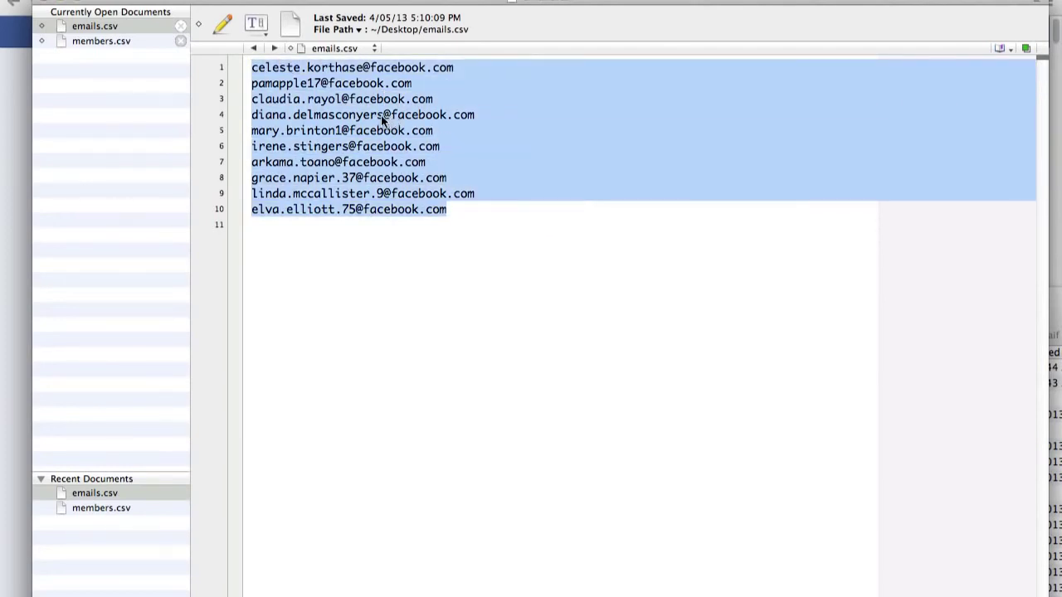
{"action": "left_click", "coordinate": [315, 73]}
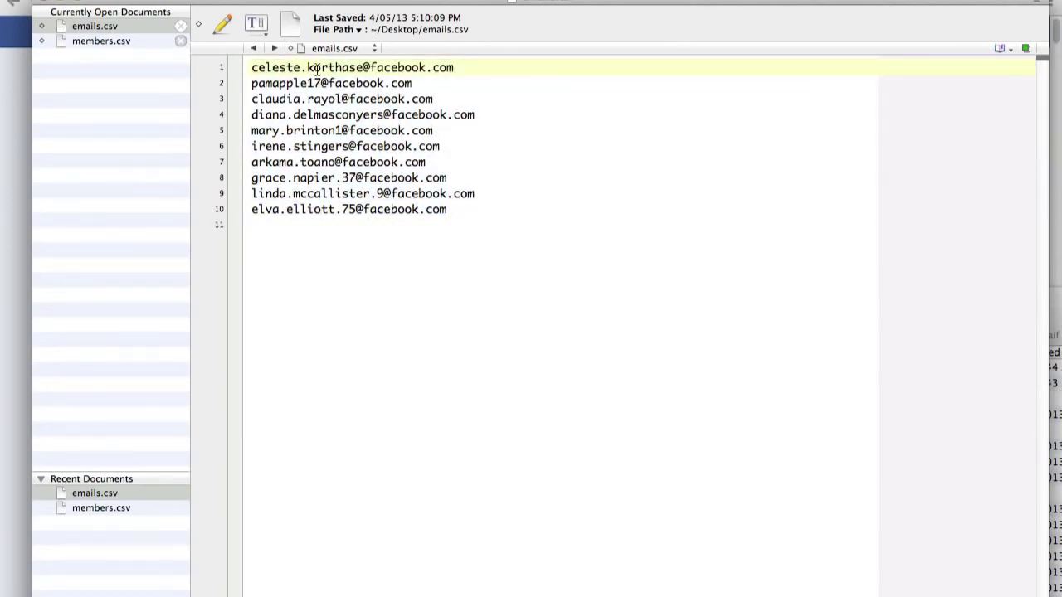
{"action": "left_click", "coordinate": [103, 40]}
{"action": "mouse_move", "coordinate": [265, 68]}
{"action": "left_mouse_down"}
{"action": "mouse_move", "coordinate": [341, 78]}
{"action": "mouse_move", "coordinate": [448, 205]}
{"action": "left_mouse_up"}
{"action": "left_click", "coordinate": [127, 30]}
{"action": "left_click", "coordinate": [510, 204]}
{"action": "left_click", "coordinate": [136, 41]}
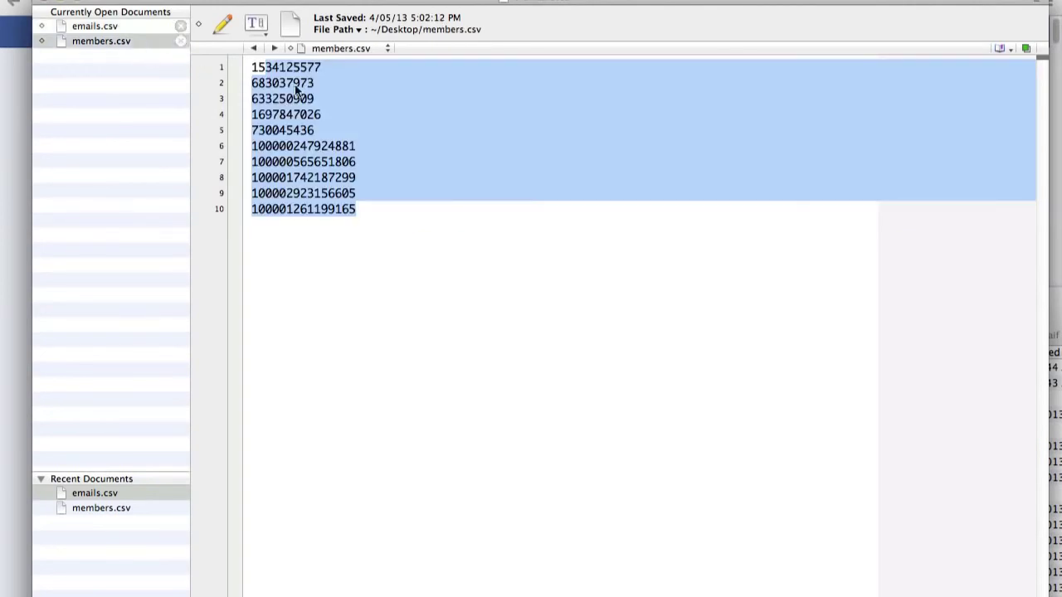
{"action": "left_click", "coordinate": [127, 28]}
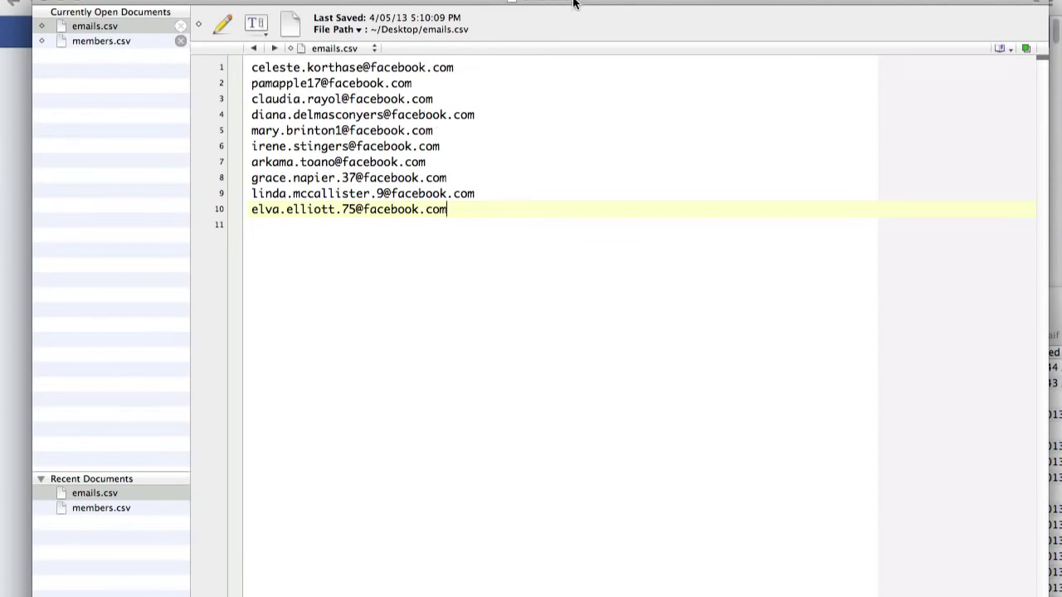
{"action": "left_click_drag", "start_coordinate": [574, 5], "coordinate": [565, 4]}
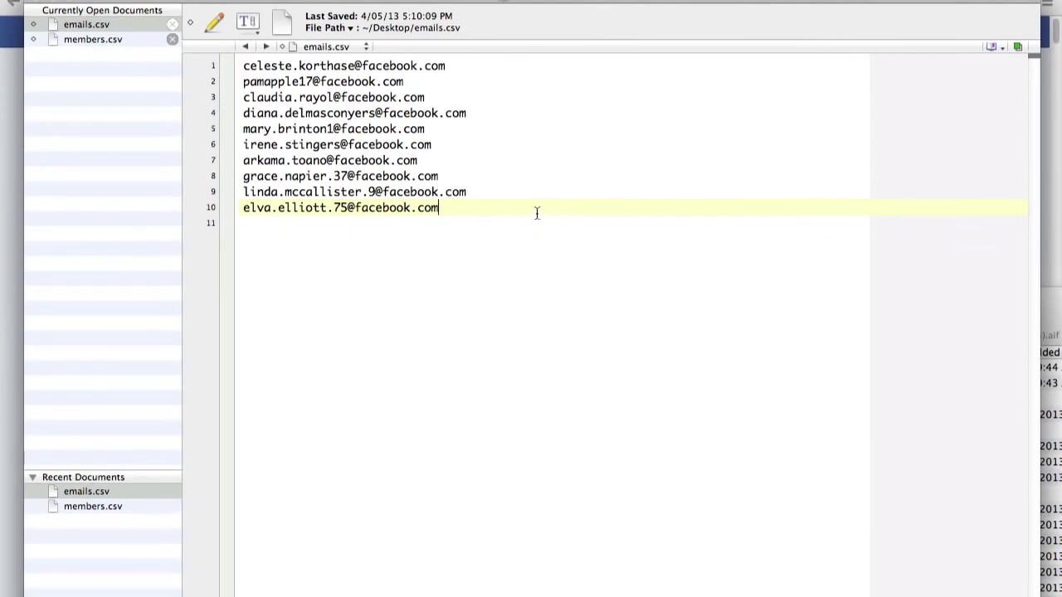
{"action": "left_click_drag", "start_coordinate": [537, 208], "coordinate": [243, 52]}
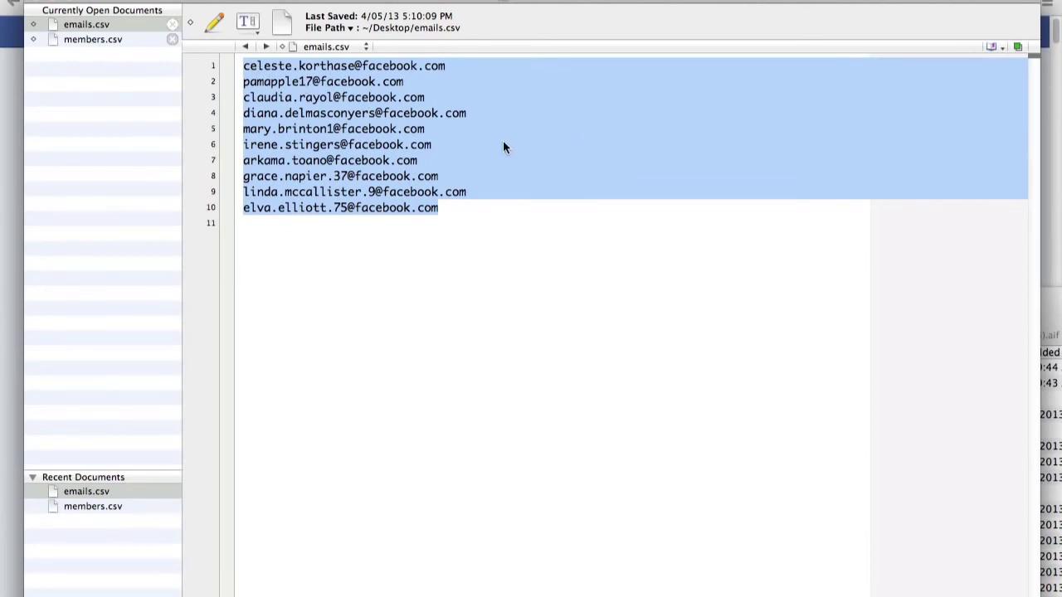
{"action": "left_click", "coordinate": [473, 204]}
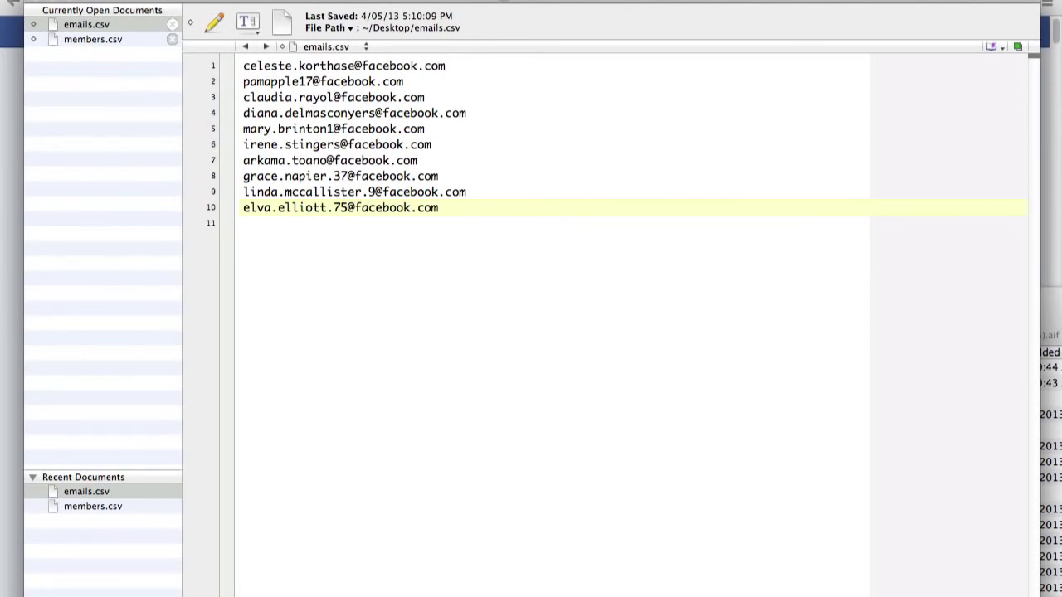
Bring the Social Lead Freak converter back to the front with Cmd+Tab.
{"action": "key", "text": "super+Tab"}
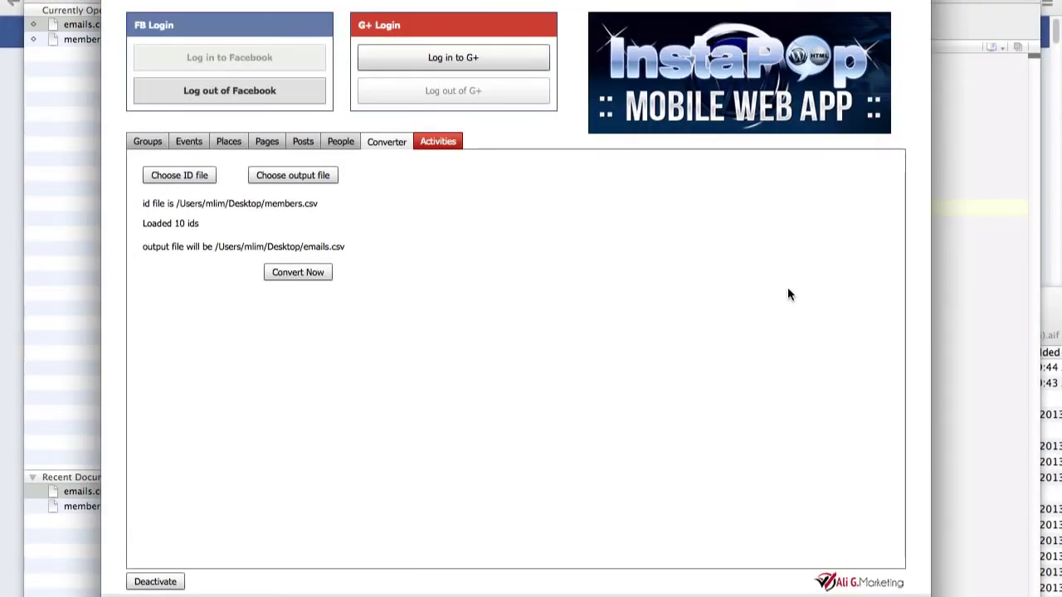